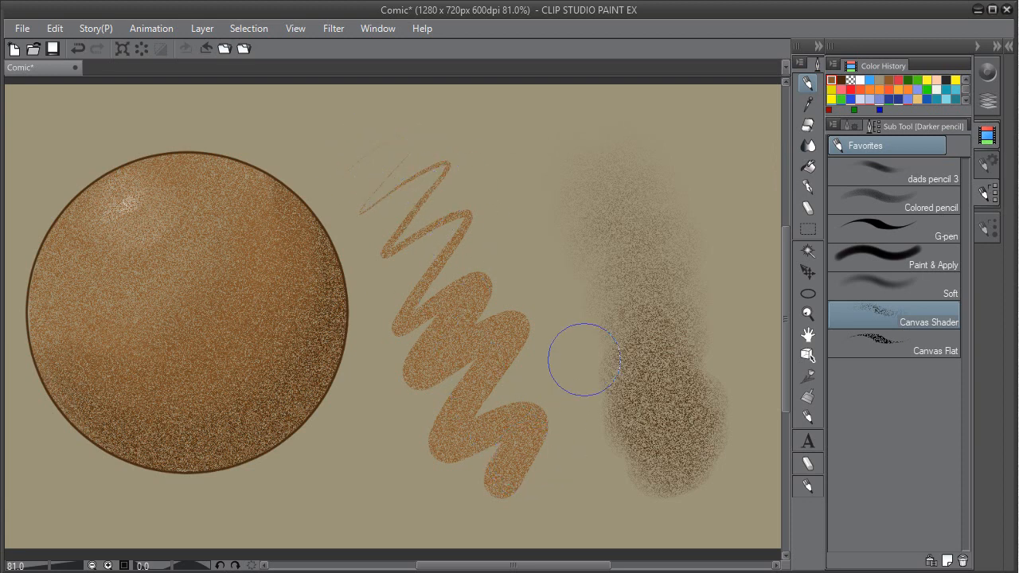
pyautogui.moveTo(607, 172)
pyautogui.mouseDown()
pyautogui.moveTo(654, 232)
pyautogui.moveTo(624, 256)
pyautogui.moveTo(641, 293)
pyautogui.moveTo(727, 391)
pyautogui.moveTo(702, 405)
pyautogui.moveTo(688, 439)
pyautogui.mouseUp()
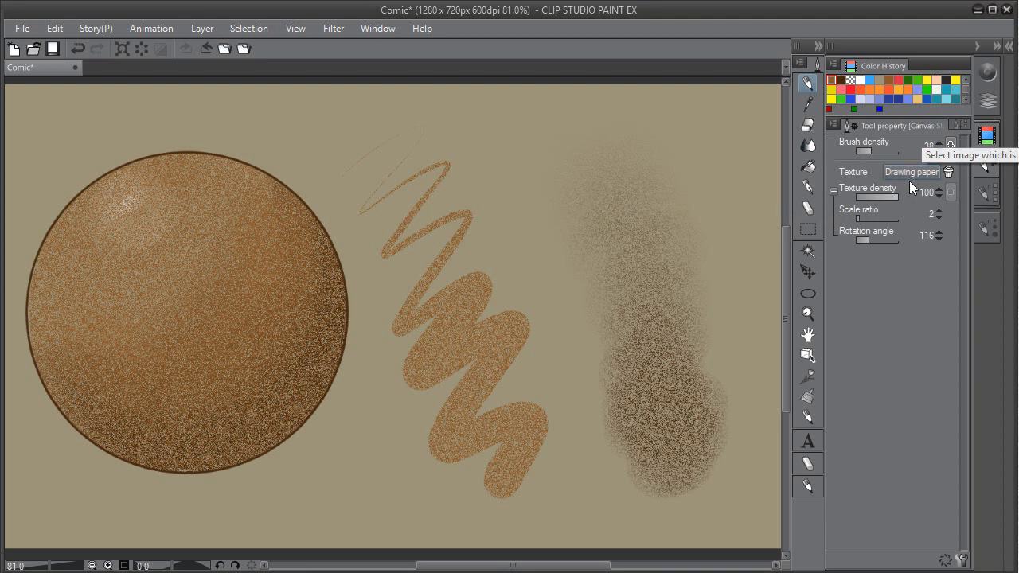
# - Change the Canvas Flat brush's paper texture to Cotton and paint a zigzag test swatch beside the sphere
pyautogui.click(907, 146)
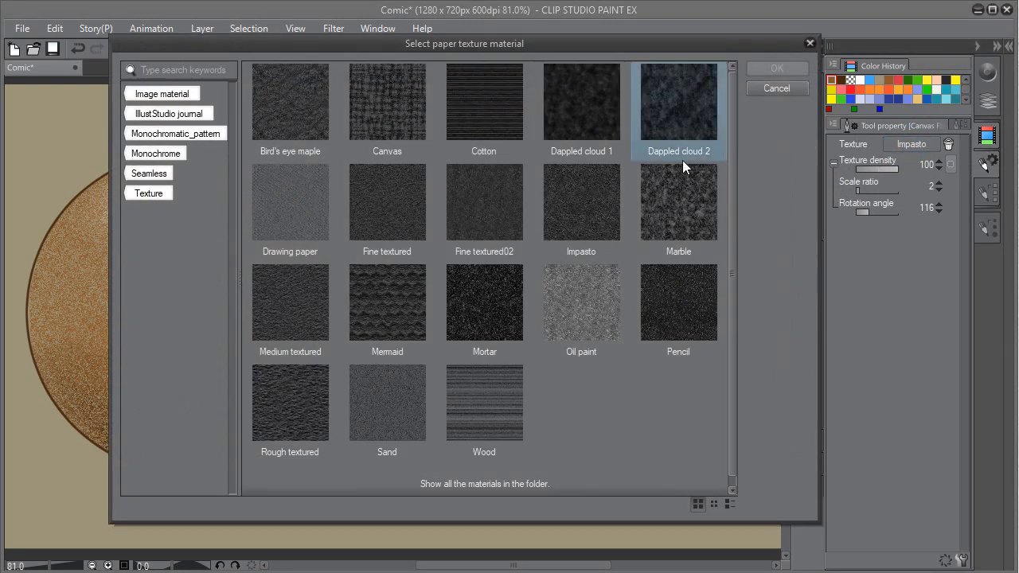
pyautogui.click(492, 110)
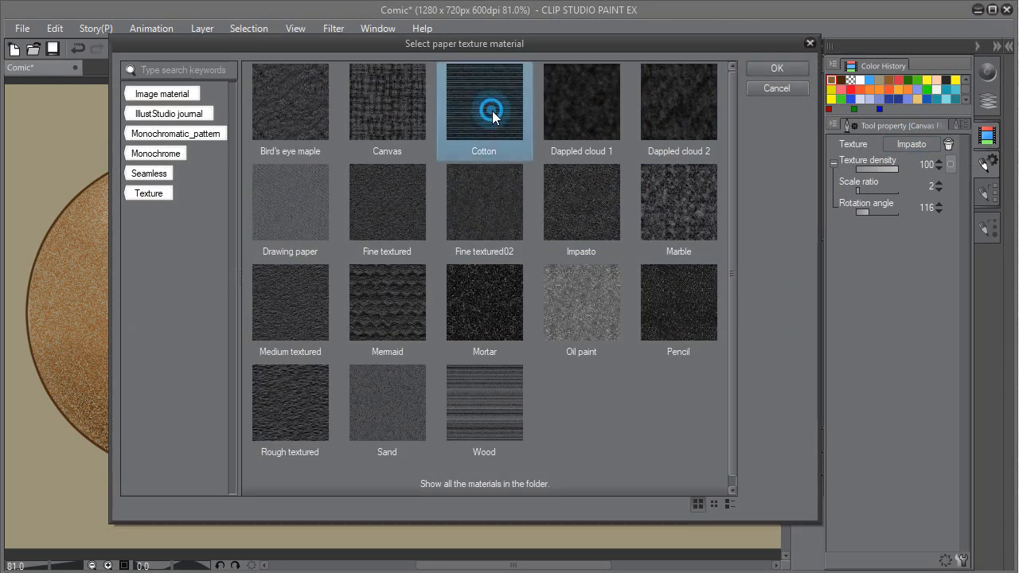
pyautogui.click(776, 68)
pyautogui.moveTo(443, 235)
pyautogui.mouseDown()
pyautogui.moveTo(605, 176)
pyautogui.moveTo(491, 244)
pyautogui.moveTo(476, 295)
pyautogui.moveTo(618, 248)
pyautogui.moveTo(639, 271)
pyautogui.moveTo(614, 313)
pyautogui.moveTo(625, 339)
pyautogui.moveTo(566, 409)
pyautogui.moveTo(625, 404)
pyautogui.mouseUp()
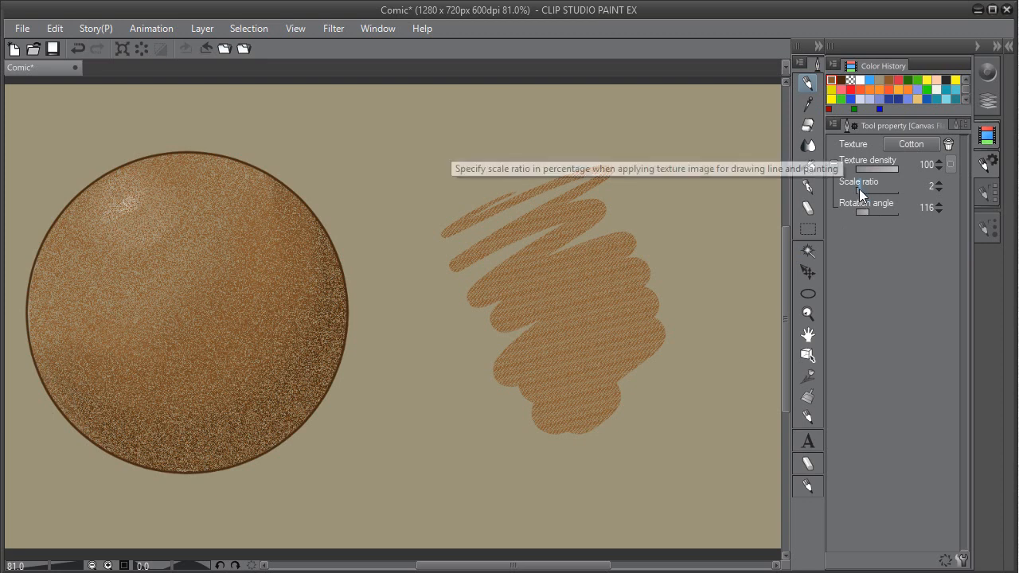
# - Try the Cotton texture at scale ratios 1 and 13 with rotation angle 0 in test strokes, and clear them
pyautogui.moveTo(859, 191); pyautogui.dragTo(848, 191)
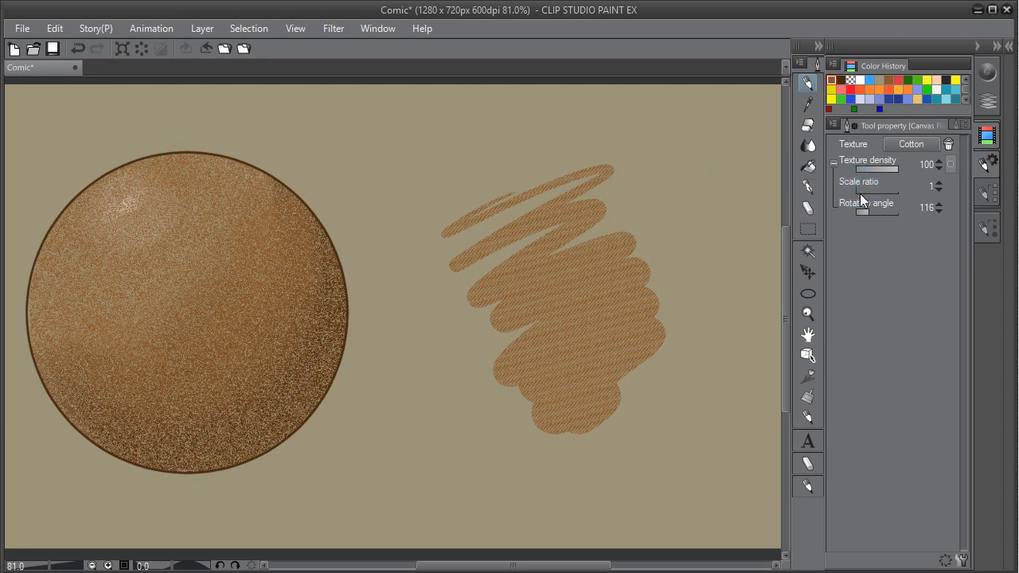
pyautogui.click(862, 191)
pyautogui.moveTo(870, 213); pyautogui.dragTo(844, 216)
pyautogui.moveTo(649, 191)
pyautogui.mouseDown()
pyautogui.moveTo(735, 173)
pyautogui.moveTo(677, 183)
pyautogui.moveTo(640, 208)
pyautogui.moveTo(729, 211)
pyautogui.moveTo(744, 225)
pyautogui.moveTo(673, 263)
pyautogui.mouseUp()
pyautogui.moveTo(858, 189); pyautogui.dragTo(867, 189)
pyautogui.moveTo(692, 138)
pyautogui.mouseDown()
pyautogui.moveTo(398, 174)
pyautogui.moveTo(677, 262)
pyautogui.moveTo(712, 338)
pyautogui.moveTo(682, 467)
pyautogui.moveTo(734, 452)
pyautogui.mouseUp()
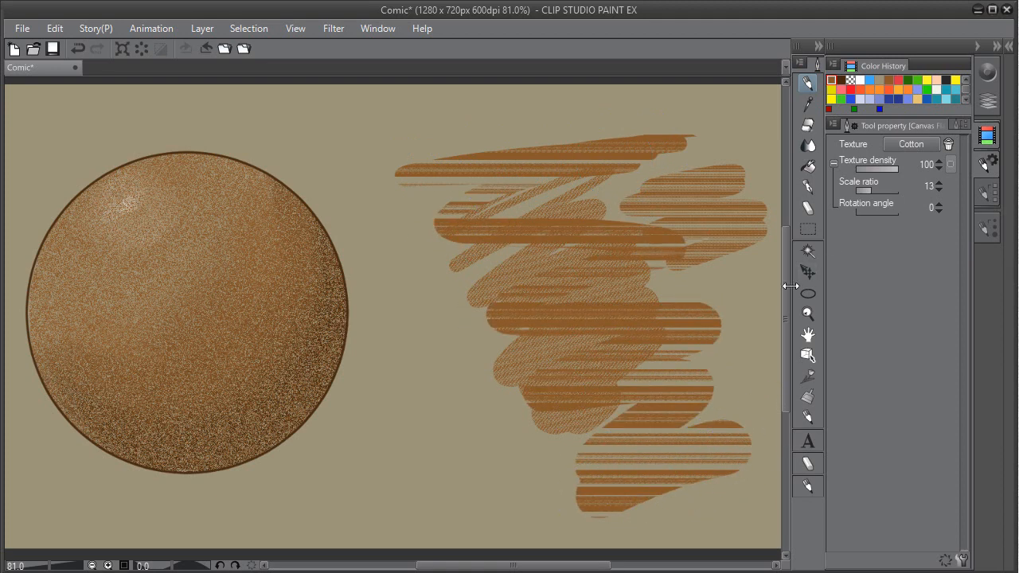
pyautogui.press('Delete')
# - Test the Cotton texture up to scale ratio 68 and rotation angle 267, and replace the trial strokes with a fresh zigzag swatch
pyautogui.moveTo(874, 213); pyautogui.dragTo(861, 211)
pyautogui.moveTo(589, 239)
pyautogui.mouseDown()
pyautogui.moveTo(694, 243)
pyautogui.moveTo(534, 286)
pyautogui.moveTo(608, 303)
pyautogui.mouseUp()
pyautogui.moveTo(864, 191)
pyautogui.mouseDown()
pyautogui.moveTo(880, 191)
pyautogui.moveTo(871, 212)
pyautogui.mouseUp()
pyautogui.moveTo(668, 162)
pyautogui.mouseDown()
pyautogui.moveTo(516, 191)
pyautogui.moveTo(621, 231)
pyautogui.moveTo(461, 179)
pyautogui.mouseUp()
pyautogui.moveTo(880, 212); pyautogui.dragTo(889, 215)
pyautogui.moveTo(560, 387)
pyautogui.mouseDown()
pyautogui.moveTo(644, 386)
pyautogui.moveTo(580, 466)
pyautogui.moveTo(690, 477)
pyautogui.mouseUp()
pyautogui.press('Delete')
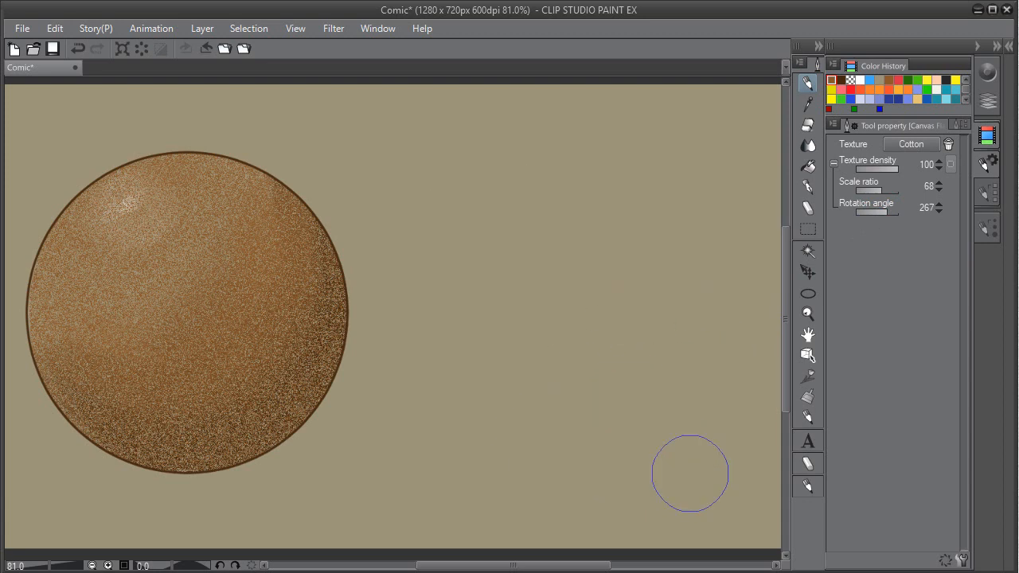
pyautogui.moveTo(430, 169)
pyautogui.mouseDown()
pyautogui.moveTo(653, 179)
pyautogui.moveTo(515, 219)
pyautogui.moveTo(500, 253)
pyautogui.moveTo(650, 269)
pyautogui.moveTo(542, 326)
pyautogui.moveTo(647, 308)
pyautogui.mouseUp()
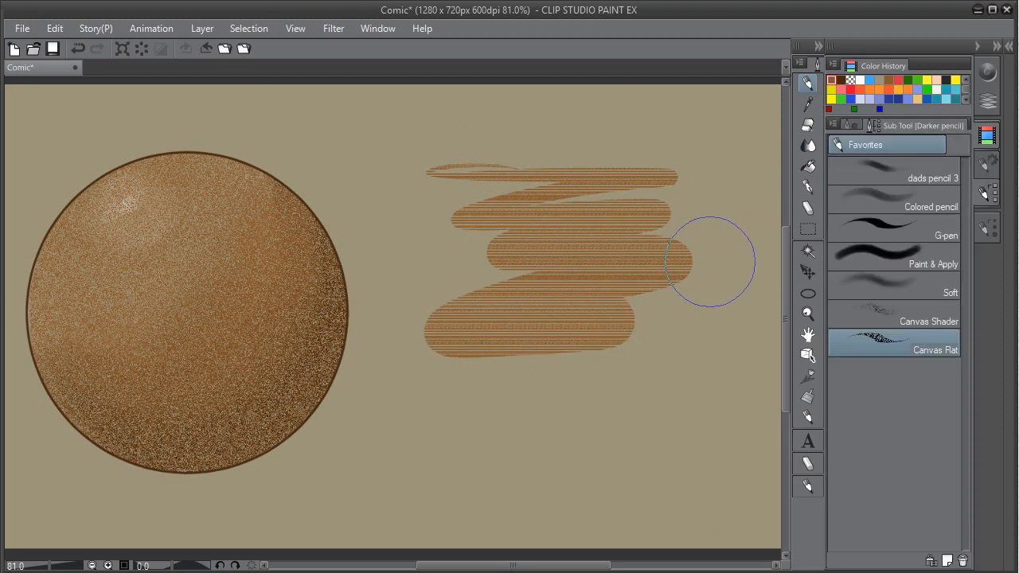
# - Duplicate the Canvas Flat sub tool within the Favorites group
pyautogui.click(832, 125)
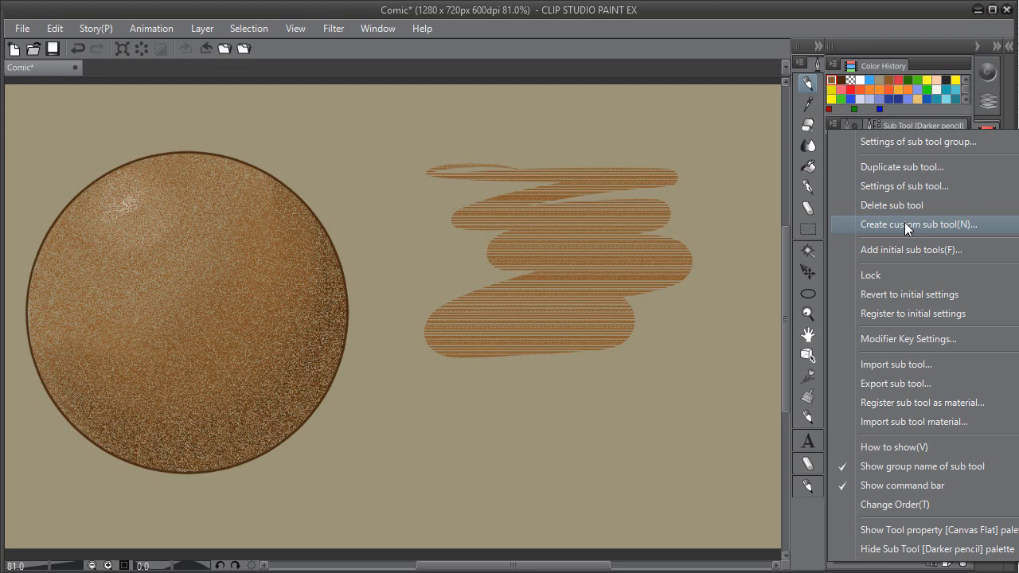
pyautogui.click(888, 166)
pyautogui.click(652, 220)
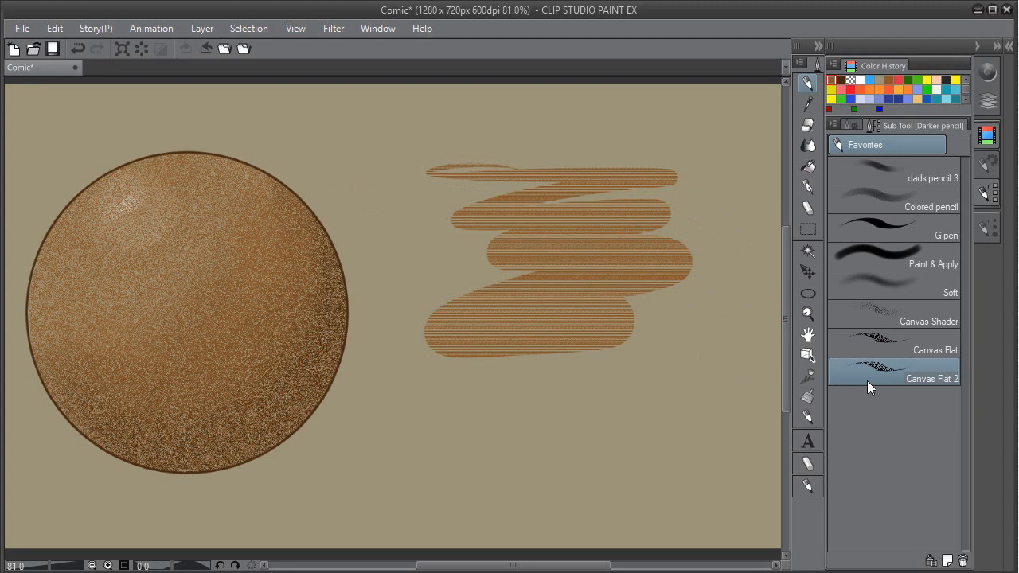
# - Open the detailed sub tool settings and compare what affects Brush Size for Canvas Flat and Canvas Shader
pyautogui.click(983, 165)
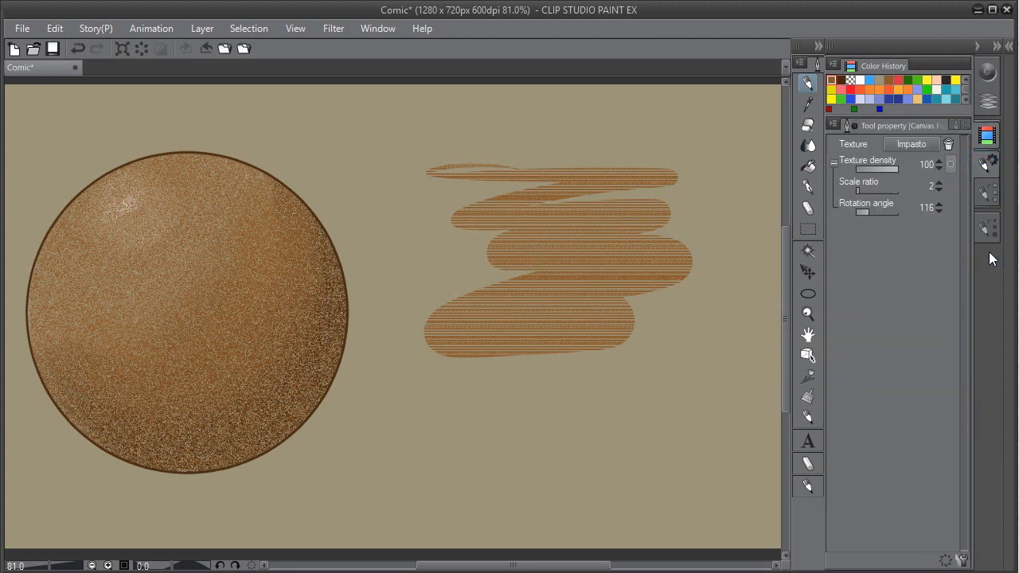
pyautogui.click(962, 561)
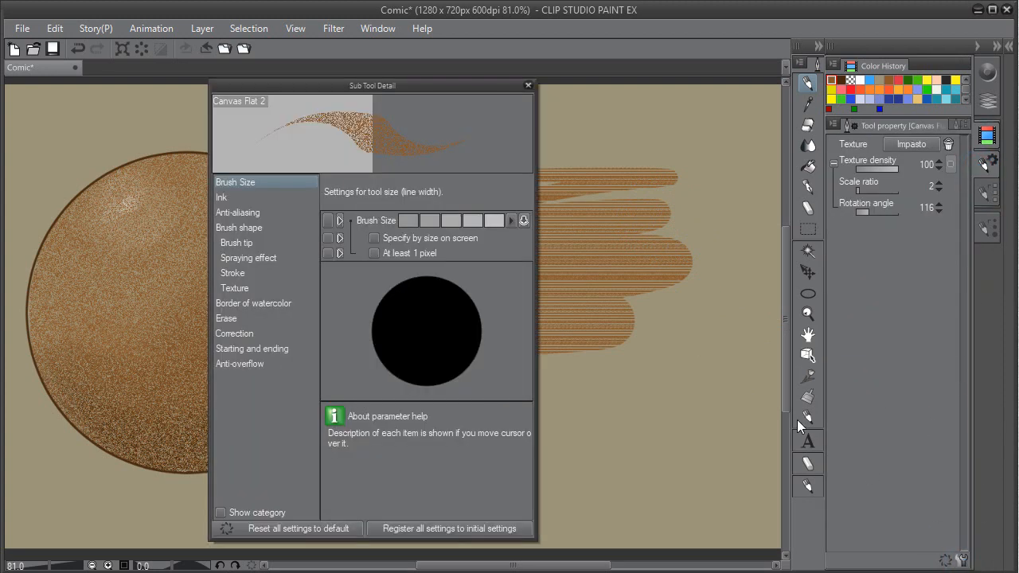
pyautogui.click(301, 184)
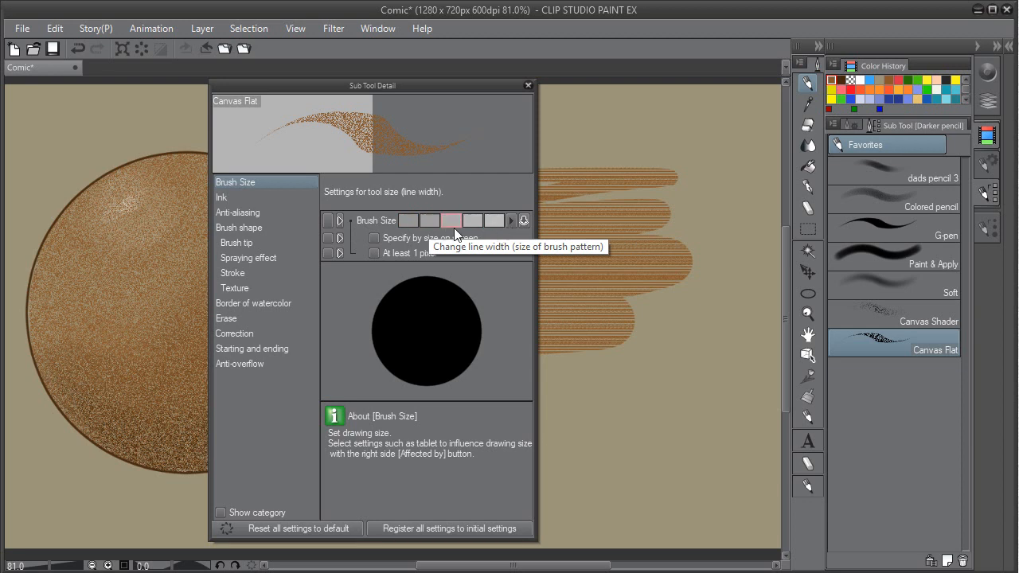
pyautogui.click(523, 220)
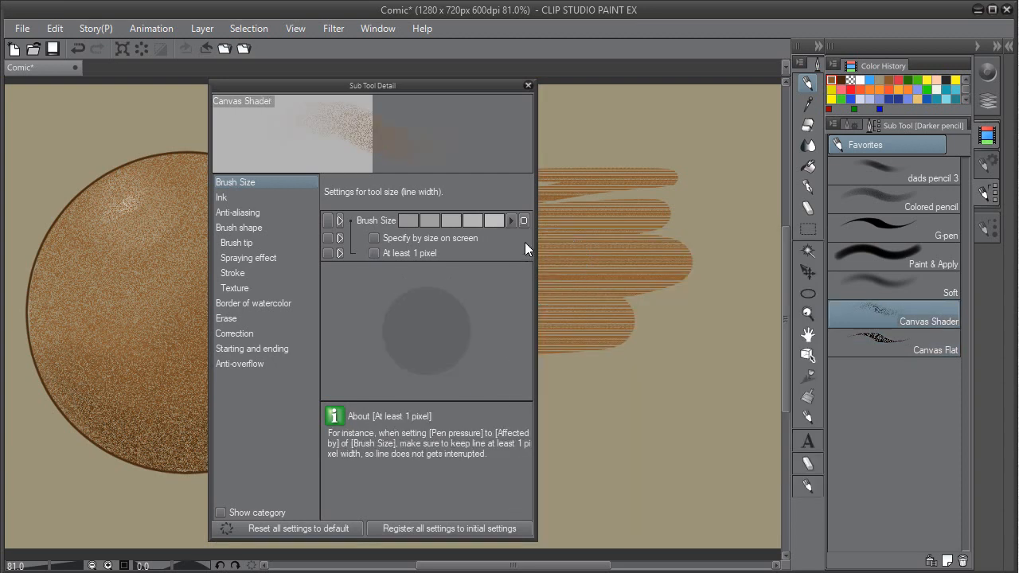
pyautogui.click(523, 222)
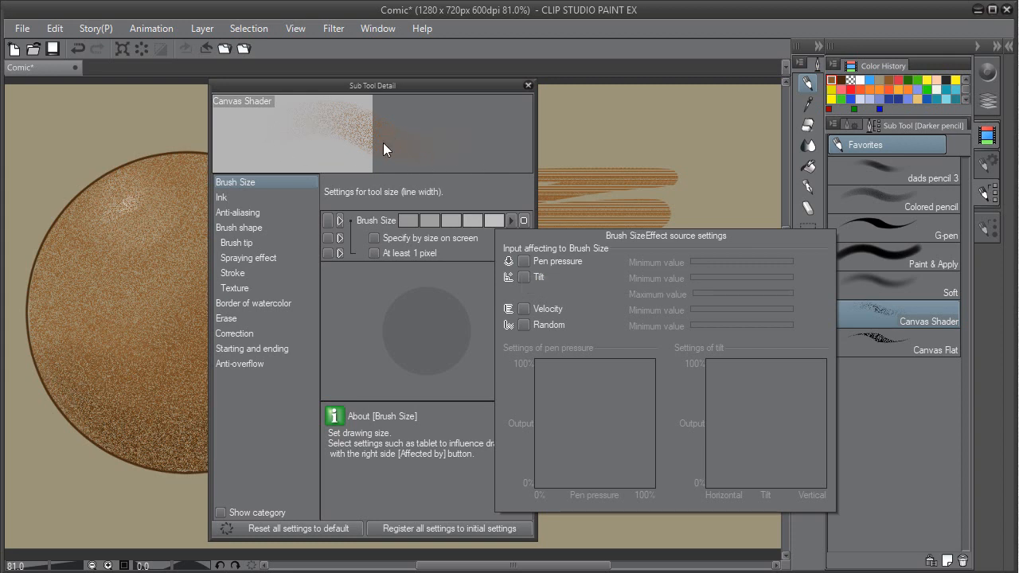
# - Review Canvas Shader's ink, anti-aliasing, brush tip, spraying effect, stroke and texture settings
pyautogui.click(257, 199)
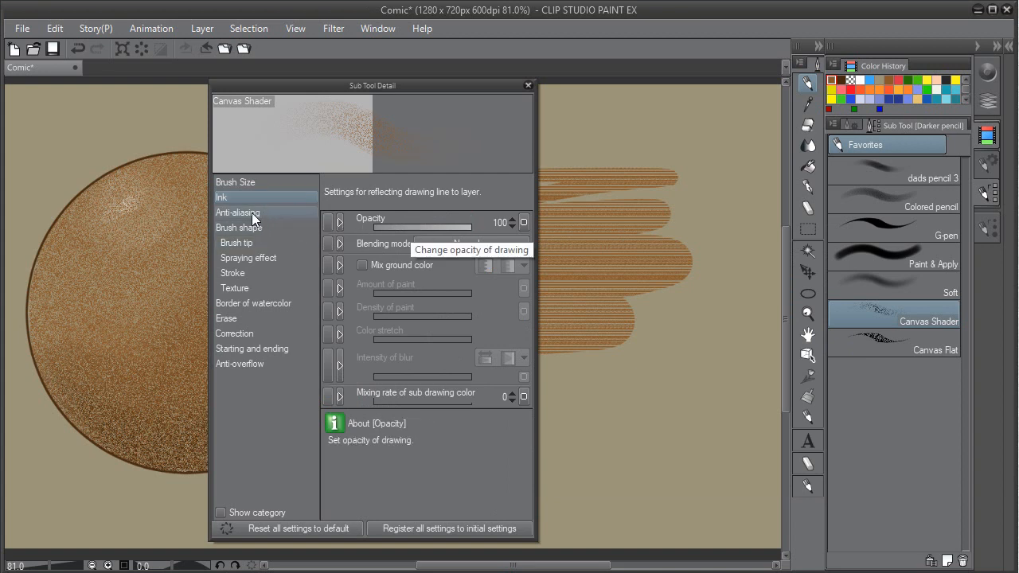
pyautogui.click(266, 213)
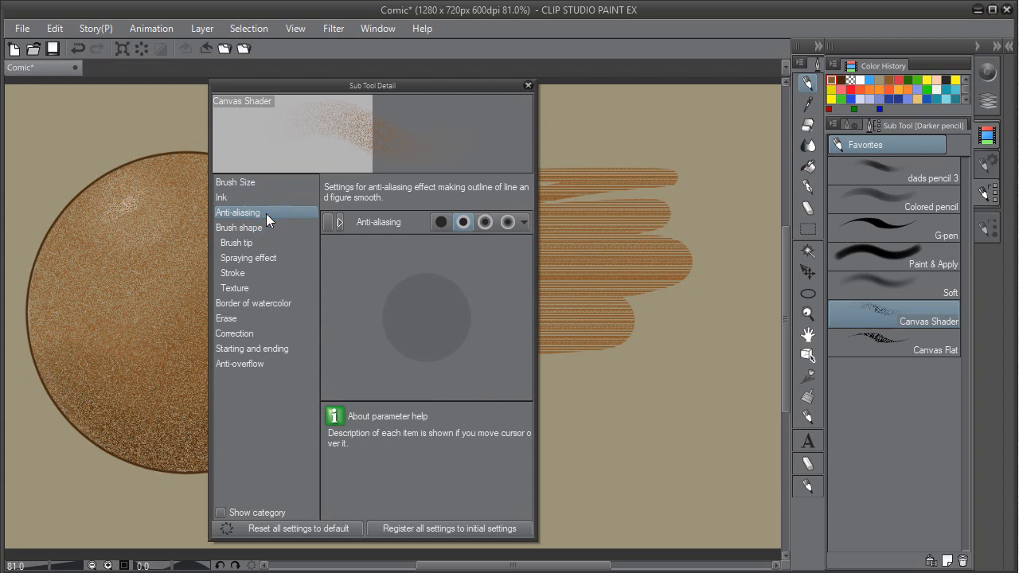
pyautogui.click(464, 226)
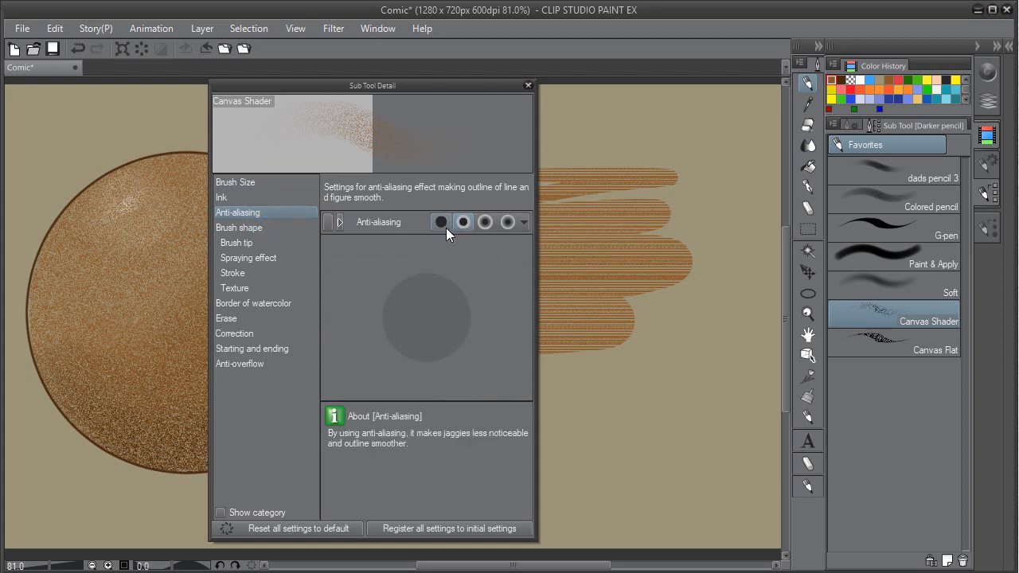
pyautogui.click(274, 243)
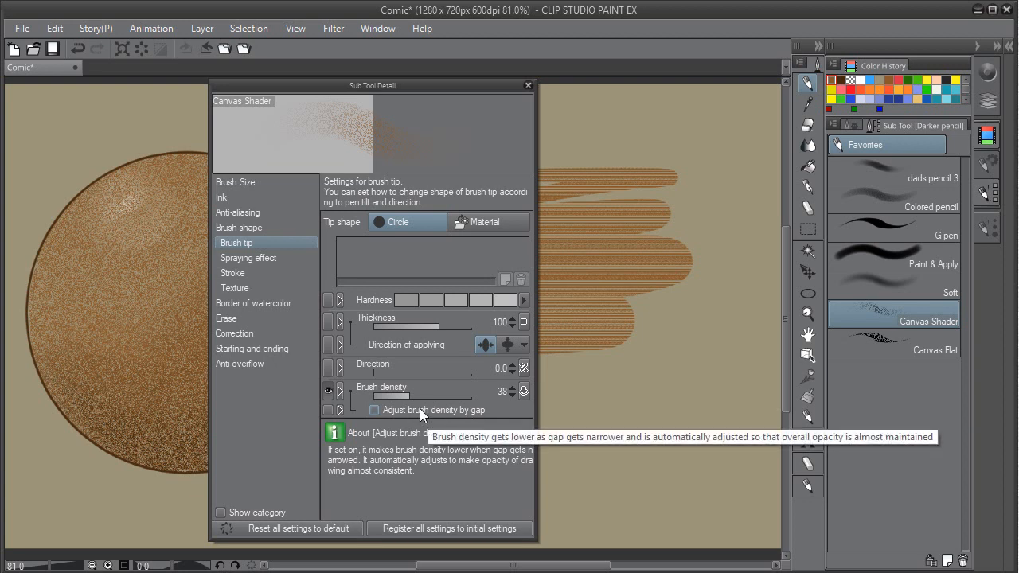
pyautogui.click(274, 260)
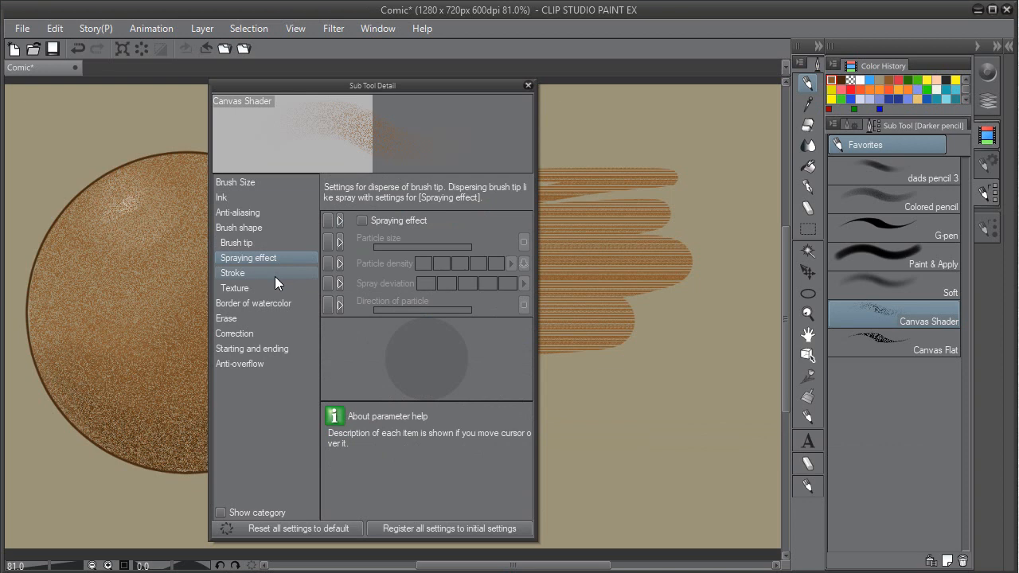
pyautogui.click(275, 277)
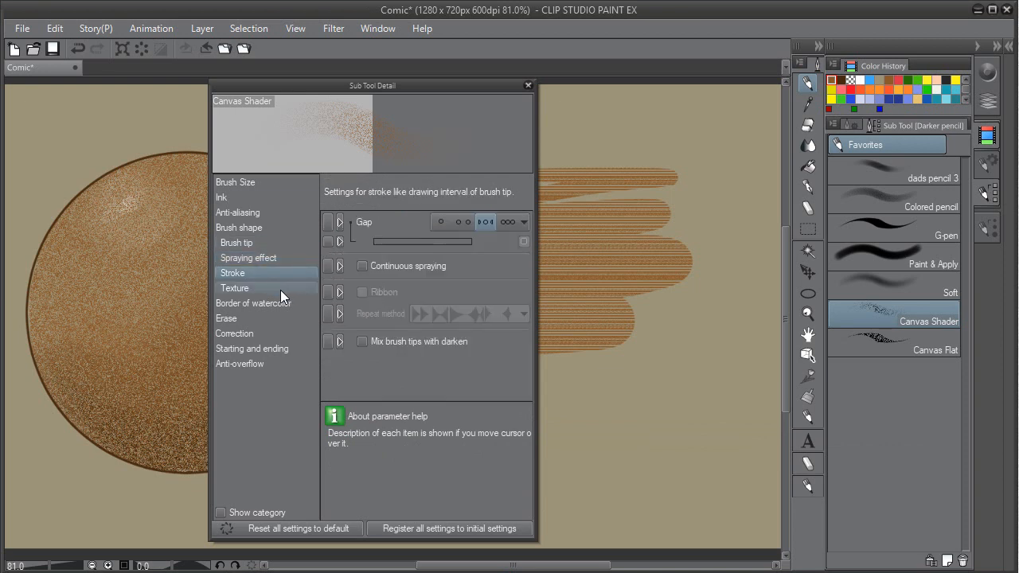
pyautogui.click(281, 289)
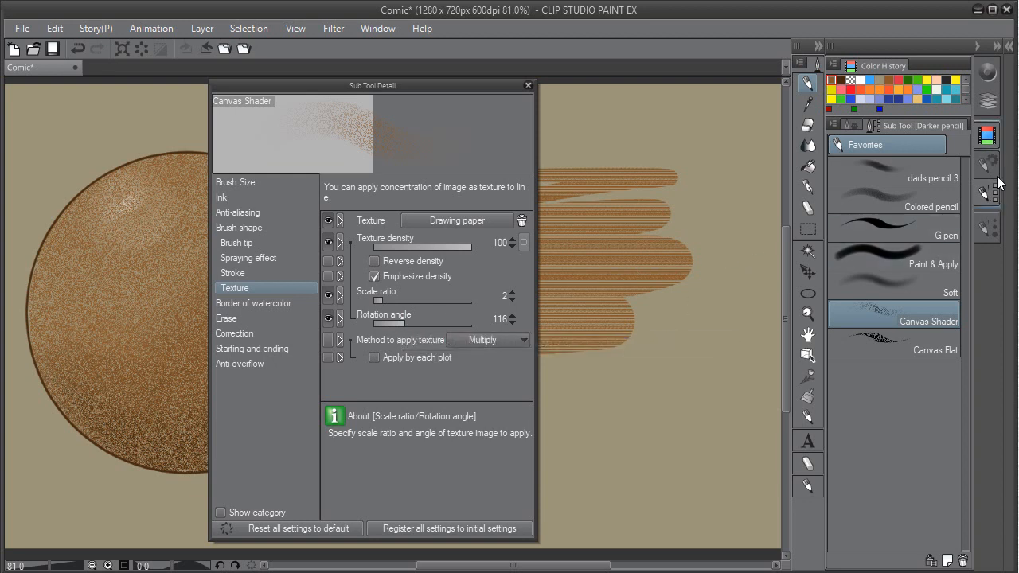
# - Review Canvas Shader's watercolor border, erase, correction, starting and ending, and anti-overflow settings
pyautogui.click(259, 308)
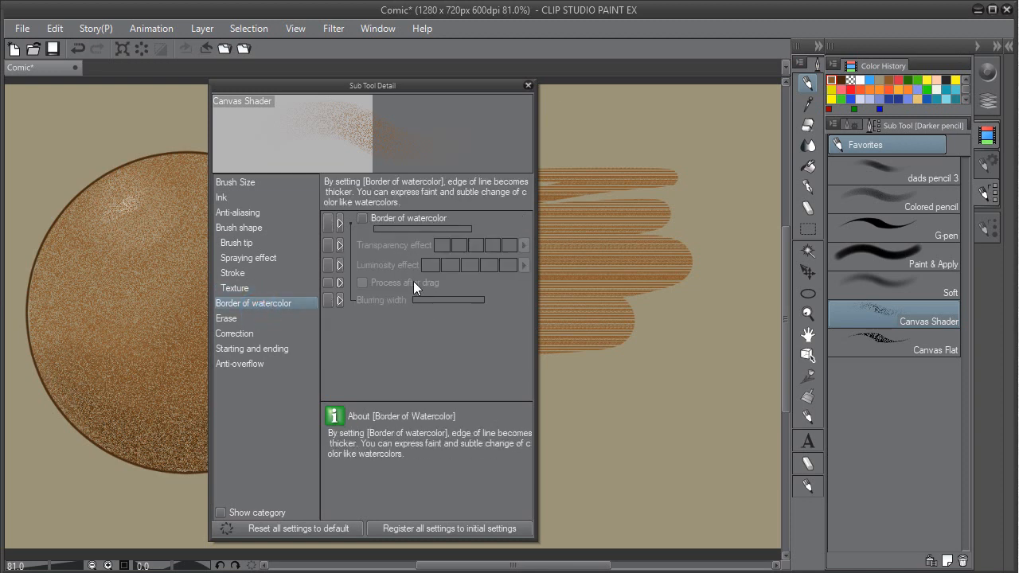
pyautogui.click(256, 323)
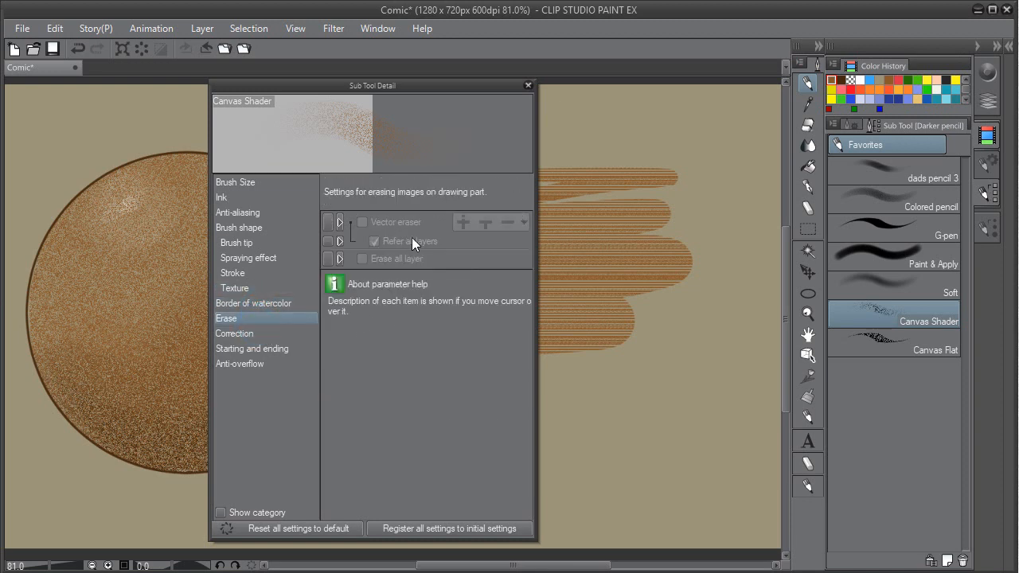
pyautogui.click(264, 334)
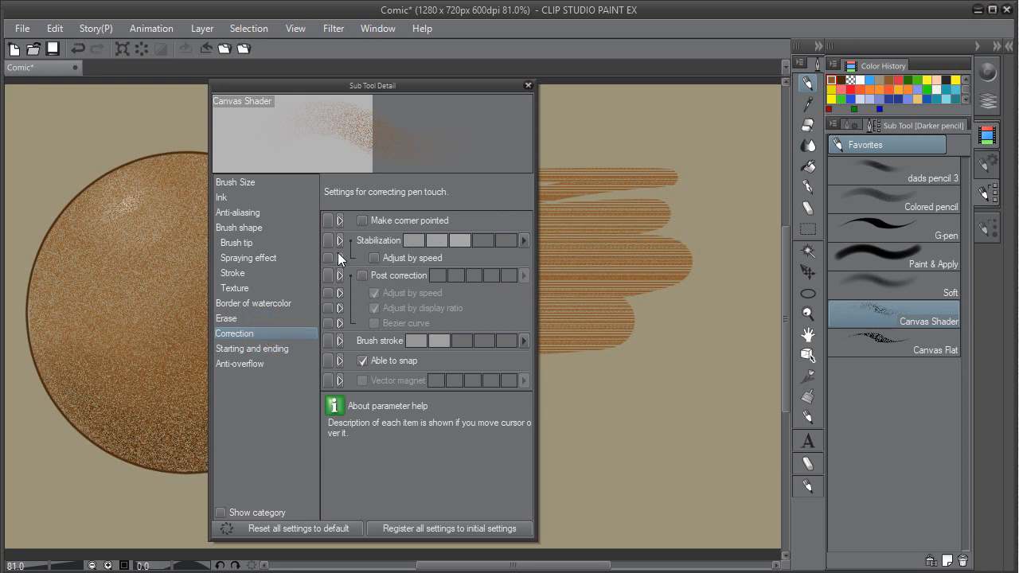
pyautogui.moveTo(327, 242)
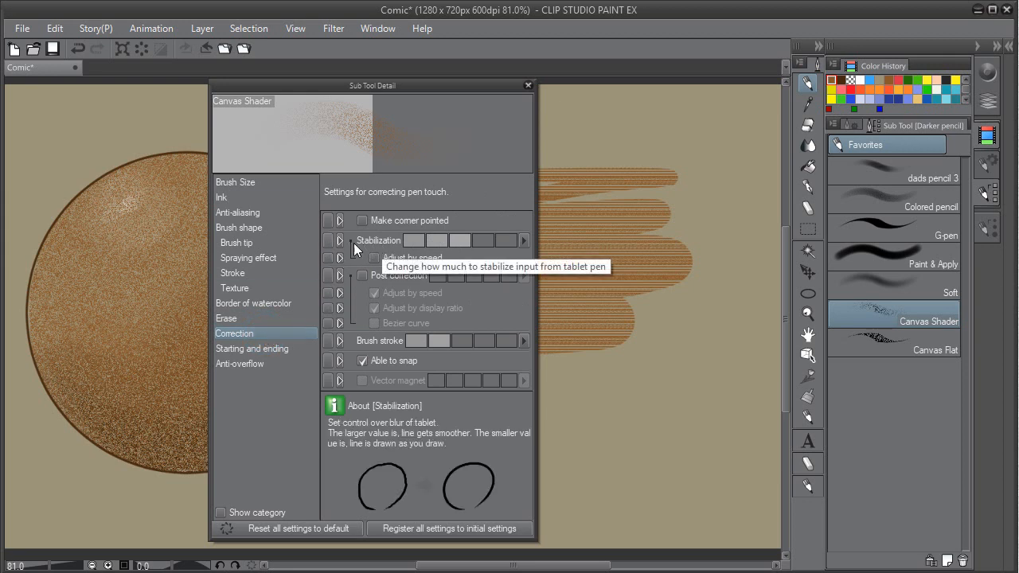
pyautogui.moveTo(373, 320)
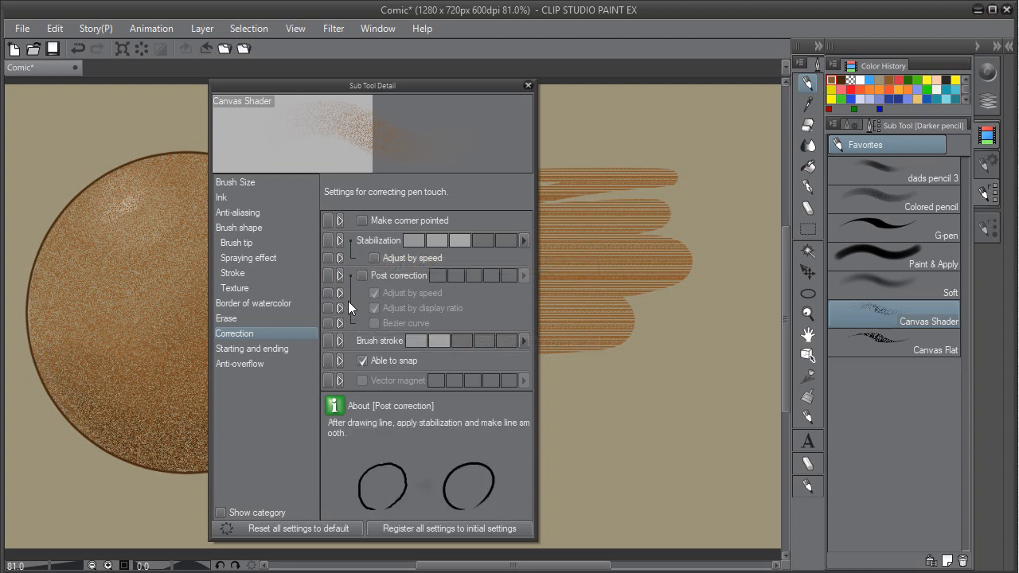
pyautogui.click(285, 352)
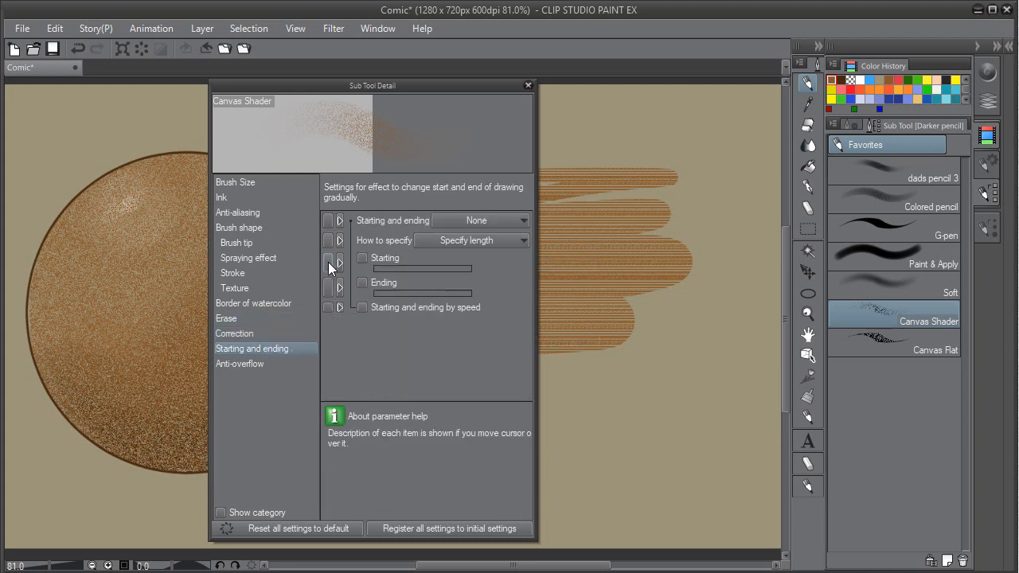
pyautogui.click(245, 364)
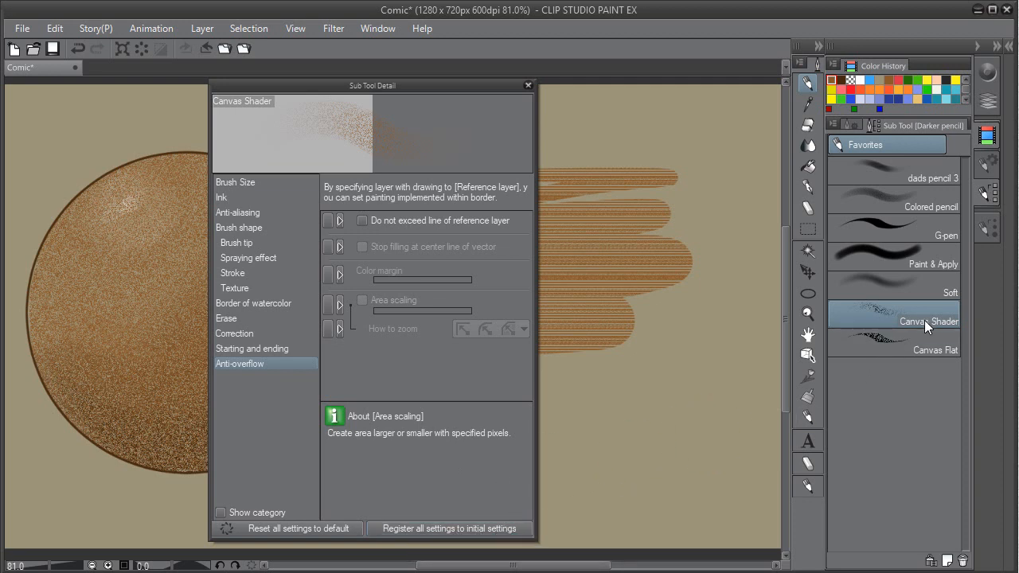
pyautogui.click(987, 165)
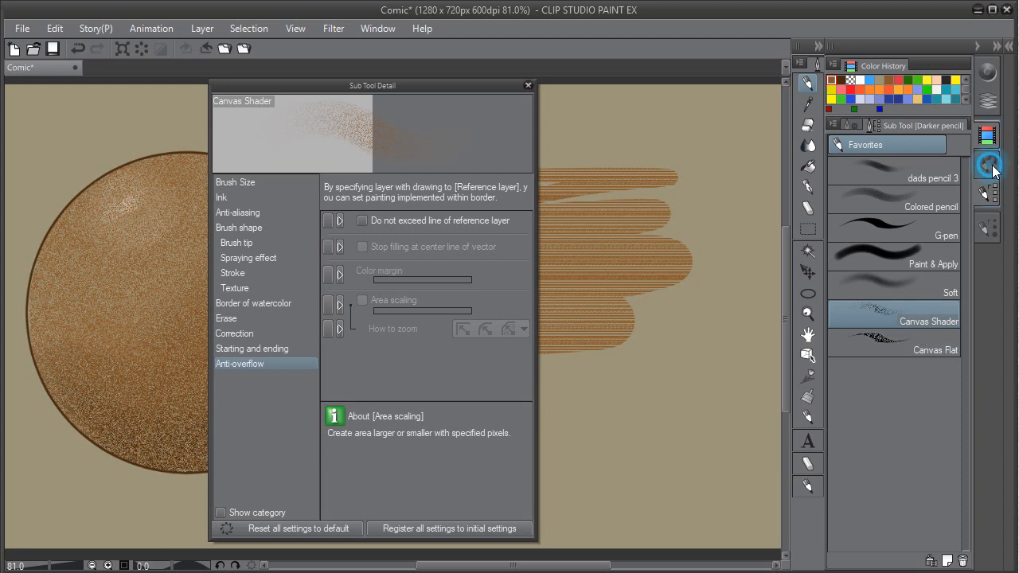